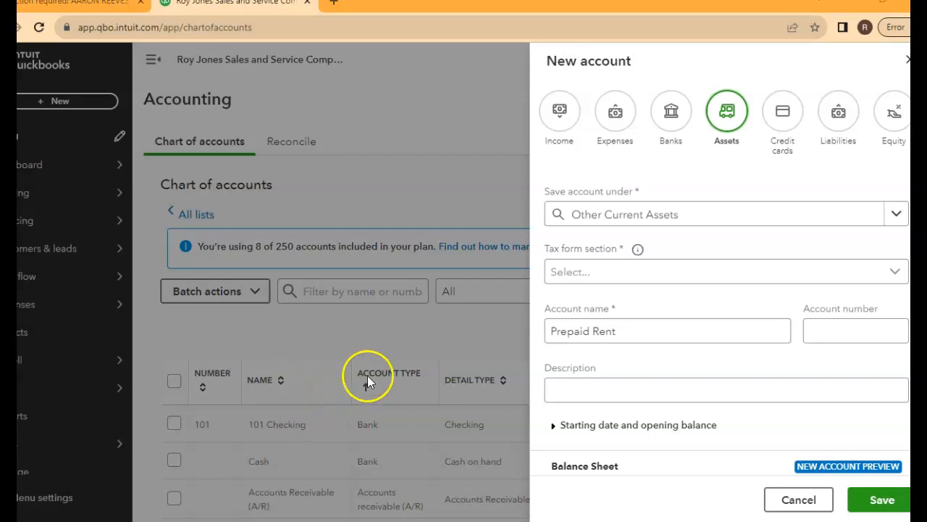
# Enter the account number for the new Prepaid Rent account, removing the surplus trailing digits
pyautogui.click(823, 328)
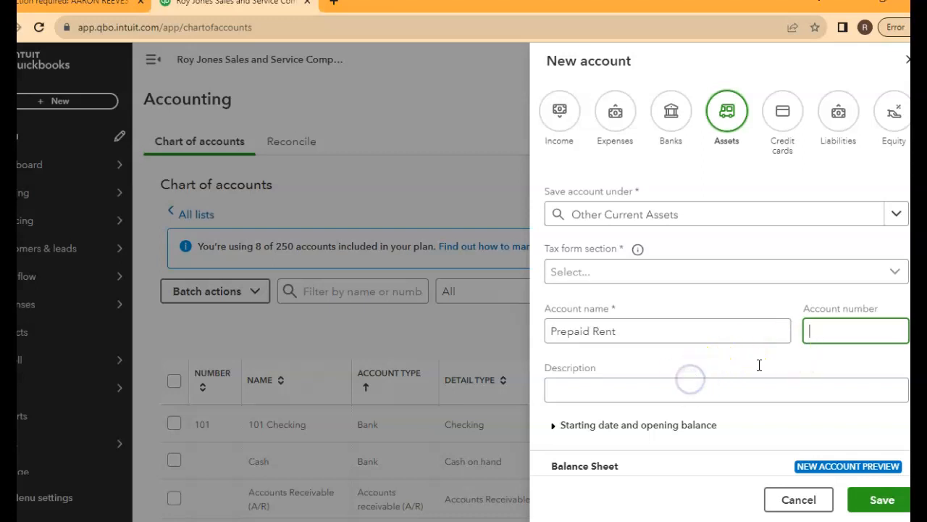
pyautogui.write('123123')
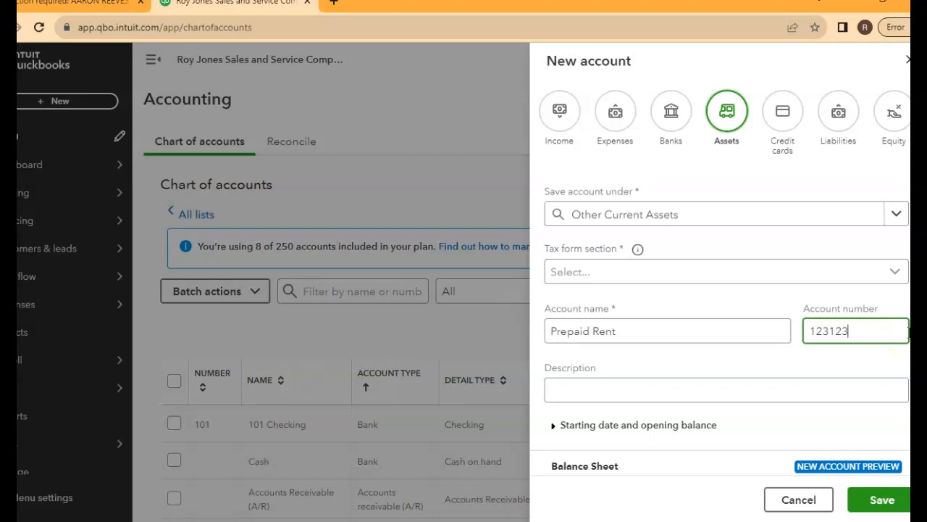
pyautogui.write('123')
pyautogui.press('Tab')
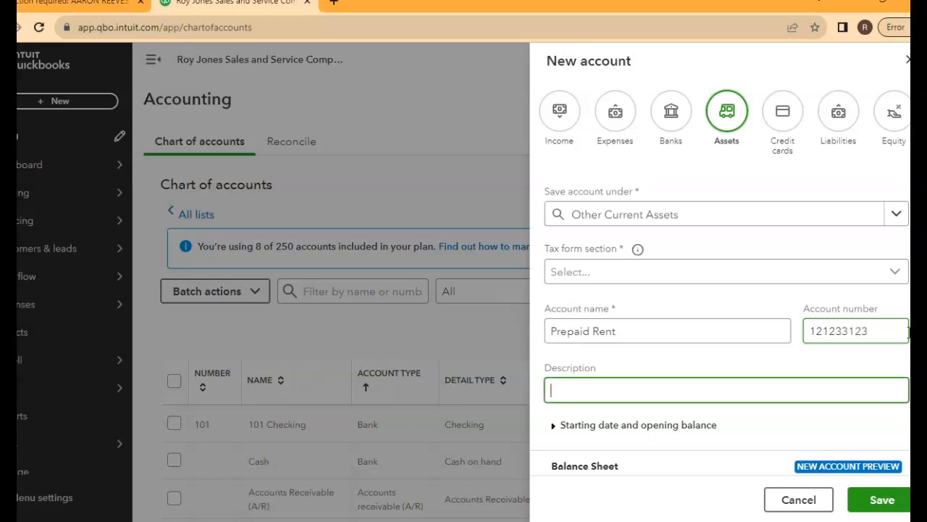
pyautogui.click(882, 330)
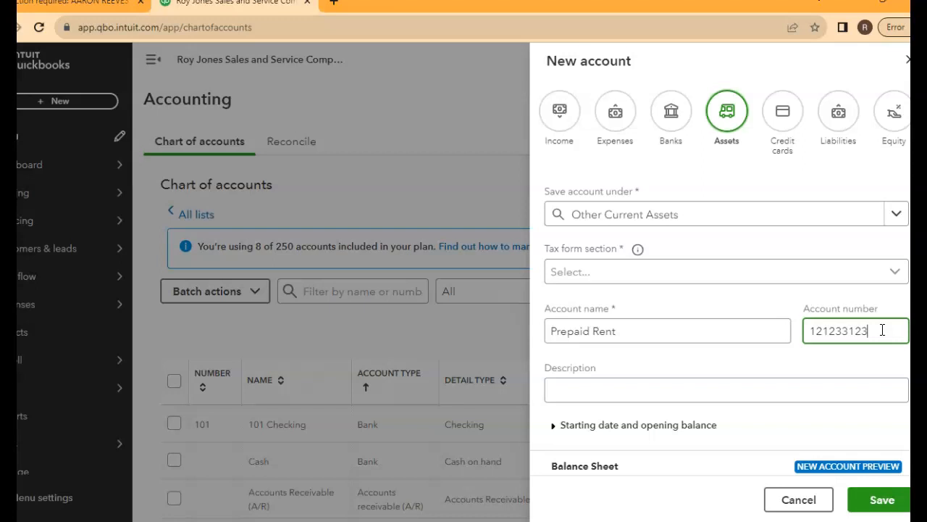
pyautogui.press('BackSpace')
pyautogui.press('BackSpace')
pyautogui.press('BackSpace')
# Look through the tax form section options and try to save the Prepaid Rent account without choosing one
pyautogui.click(890, 273)
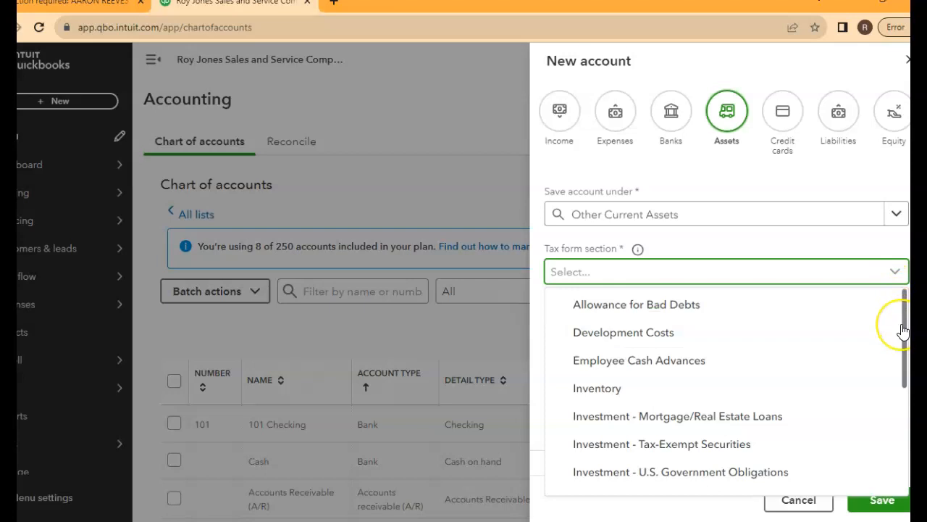
pyautogui.moveTo(903, 323); pyautogui.dragTo(903, 355)
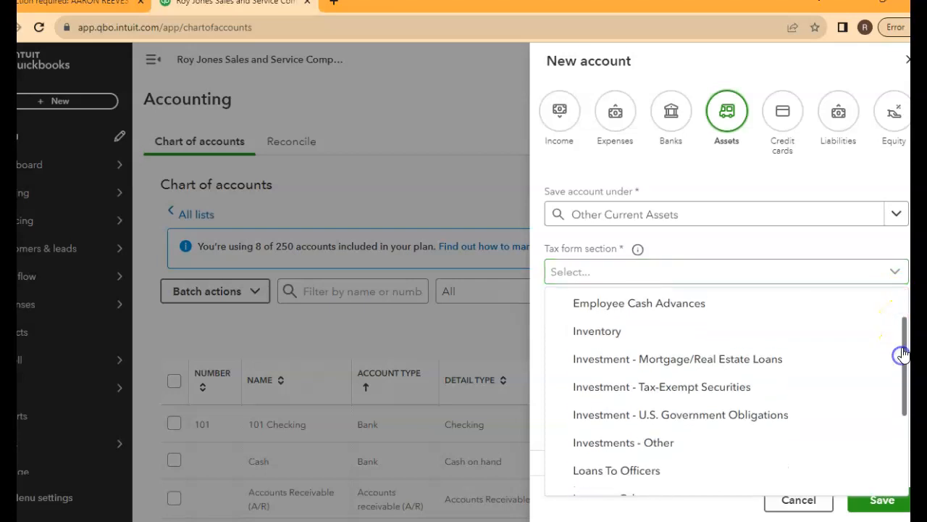
pyautogui.click(797, 280)
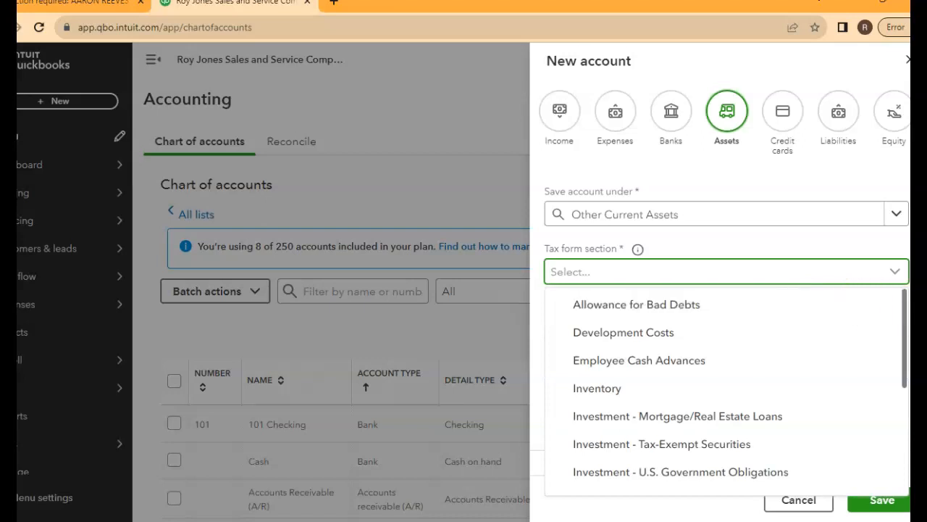
pyautogui.scroll(-2, 727, 277)
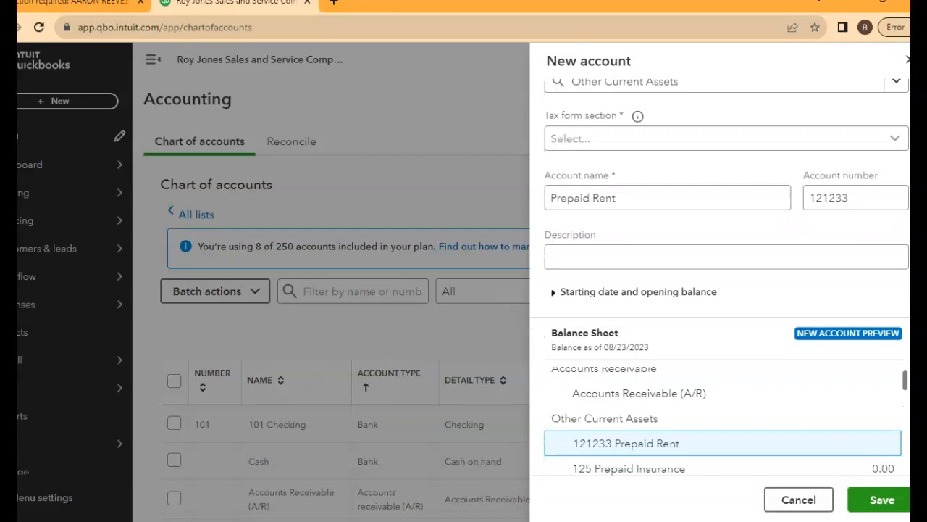
pyautogui.scroll(1, 720, 277)
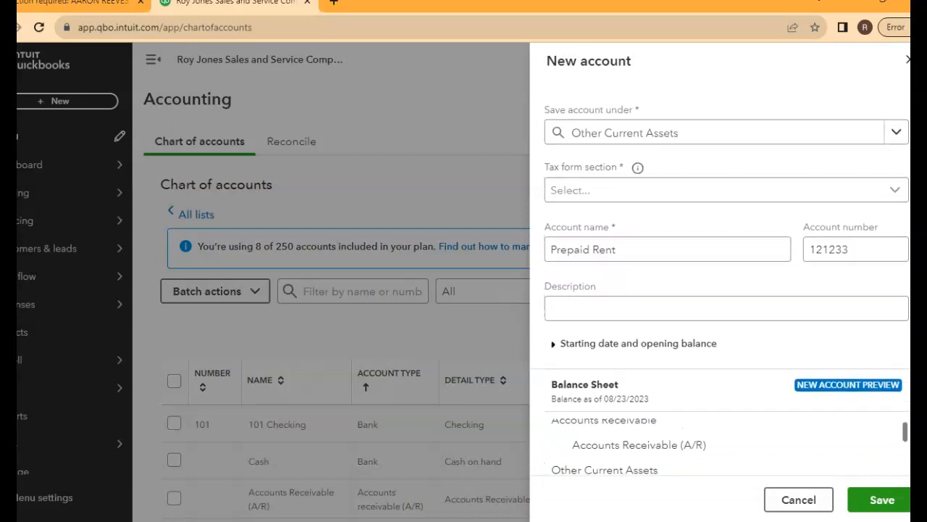
pyautogui.scroll(-2, 720, 280)
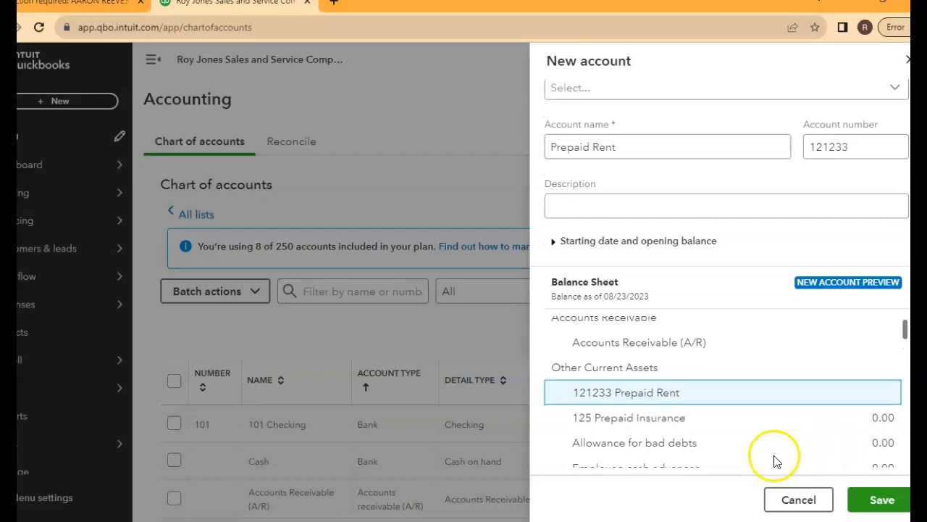
pyautogui.click(862, 499)
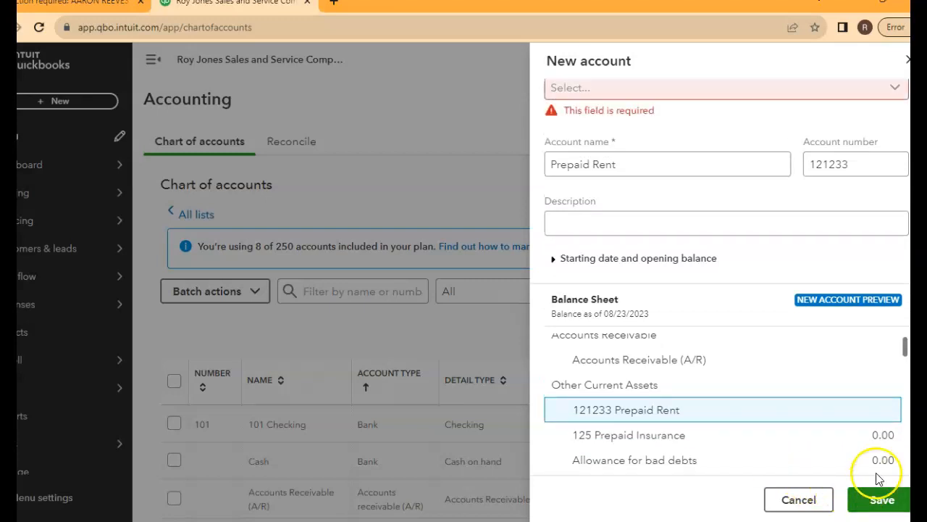
# Set the Prepaid Rent account's tax form section to Prepaid Expenses and save the account
pyautogui.scroll(2, 721, 277)
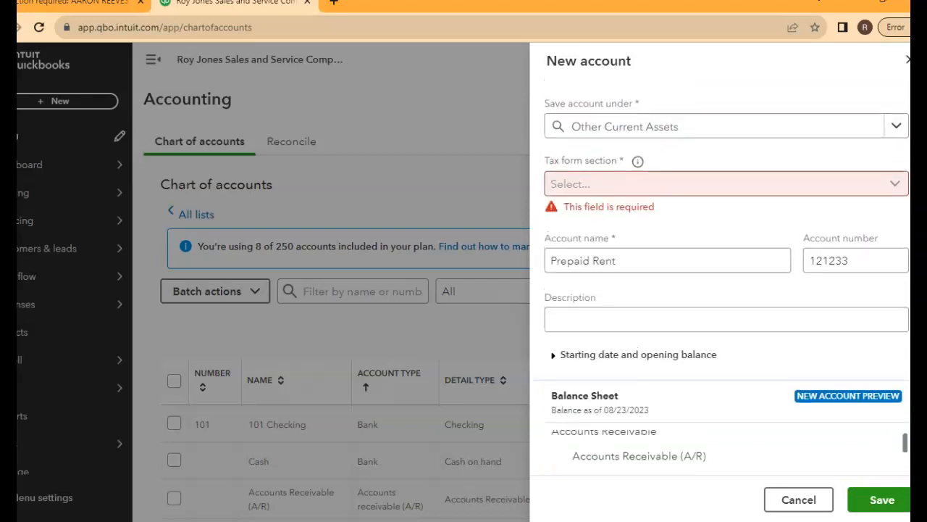
pyautogui.click(894, 187)
pyautogui.moveTo(904, 231); pyautogui.dragTo(905, 323)
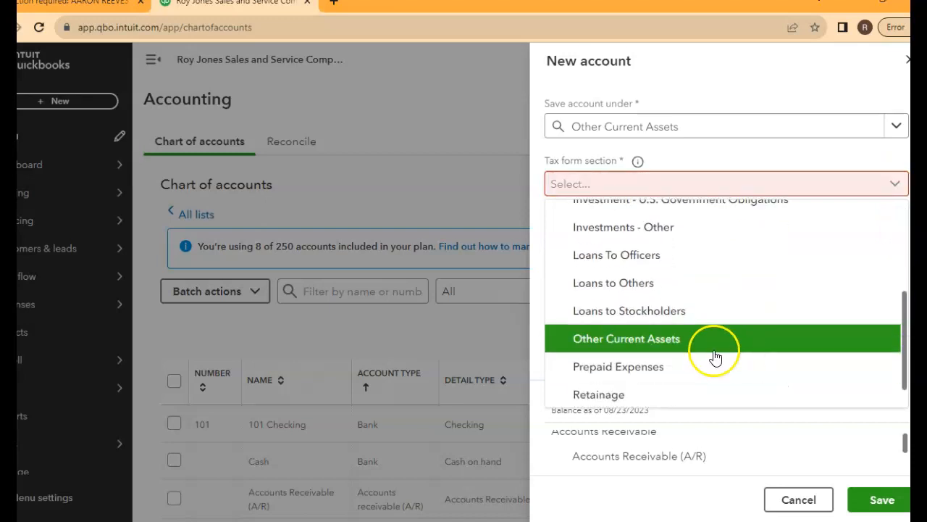
pyautogui.click(622, 366)
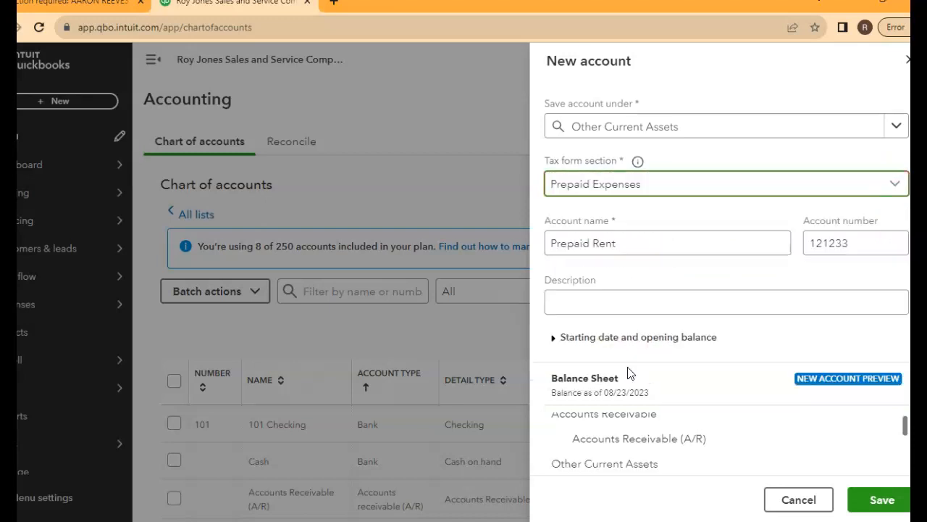
pyautogui.click(878, 502)
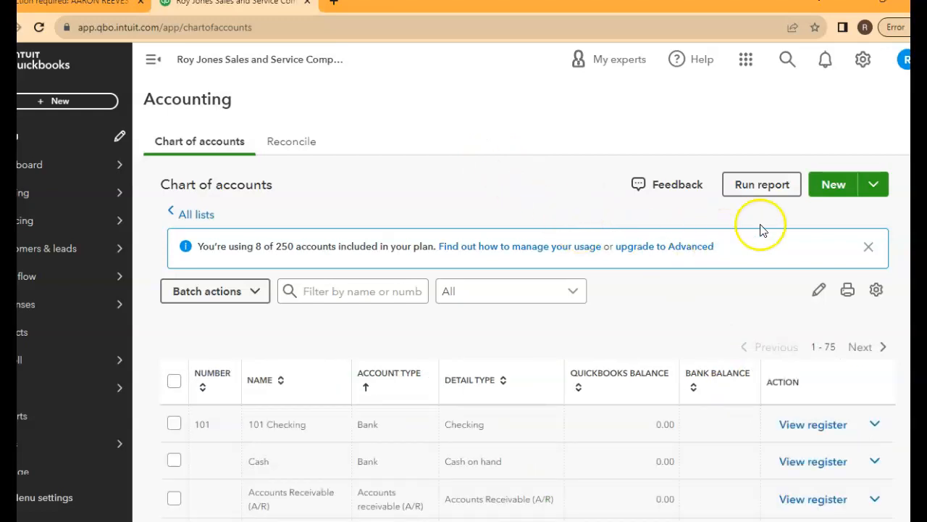
# Start a new liability account saved under Other Current Liabilities, with Other Current Liabilities as its tax form section
pyautogui.click(831, 190)
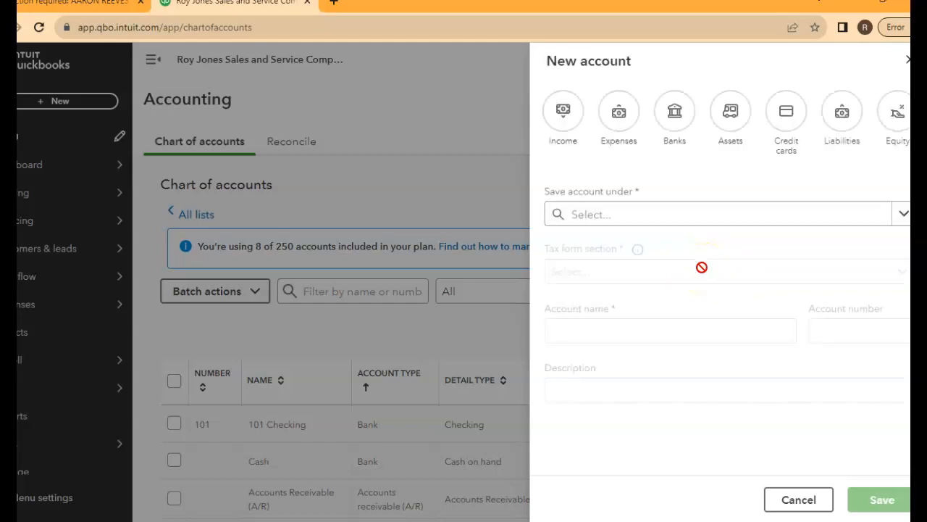
pyautogui.click(840, 114)
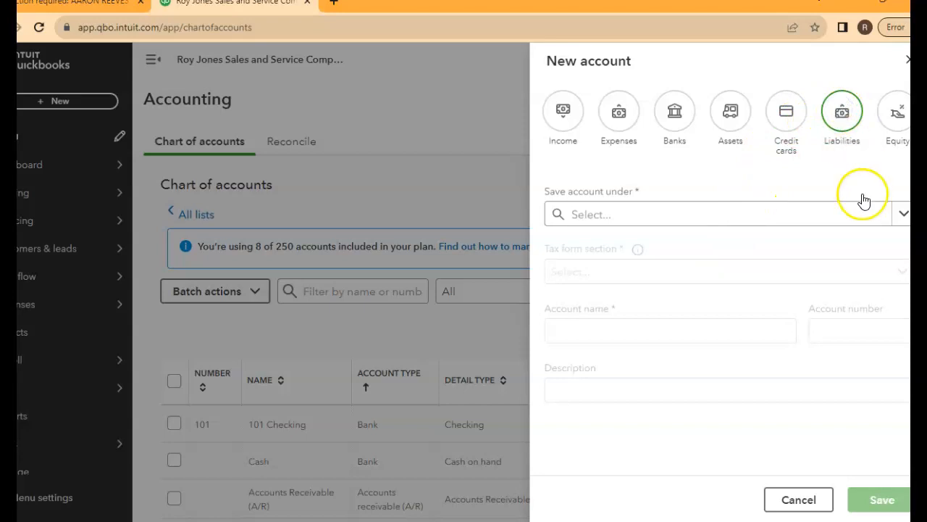
pyautogui.click(903, 214)
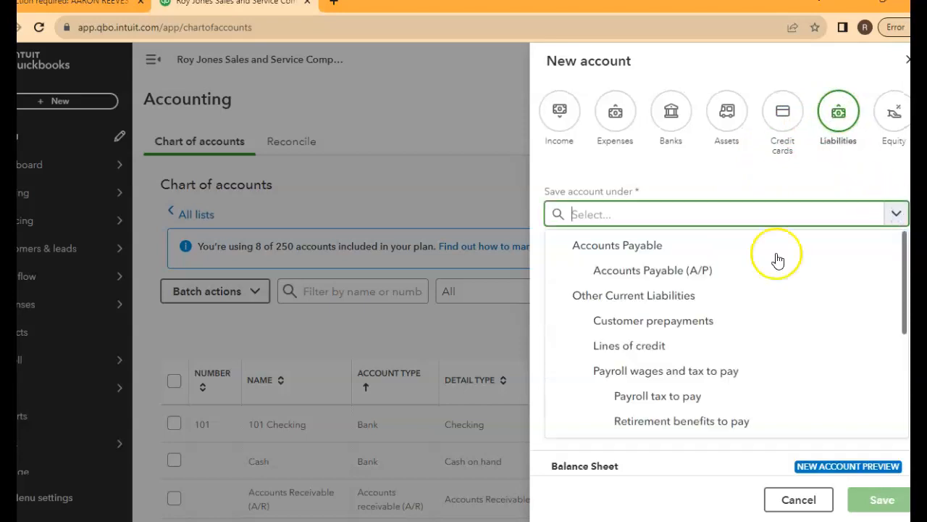
pyautogui.click(671, 297)
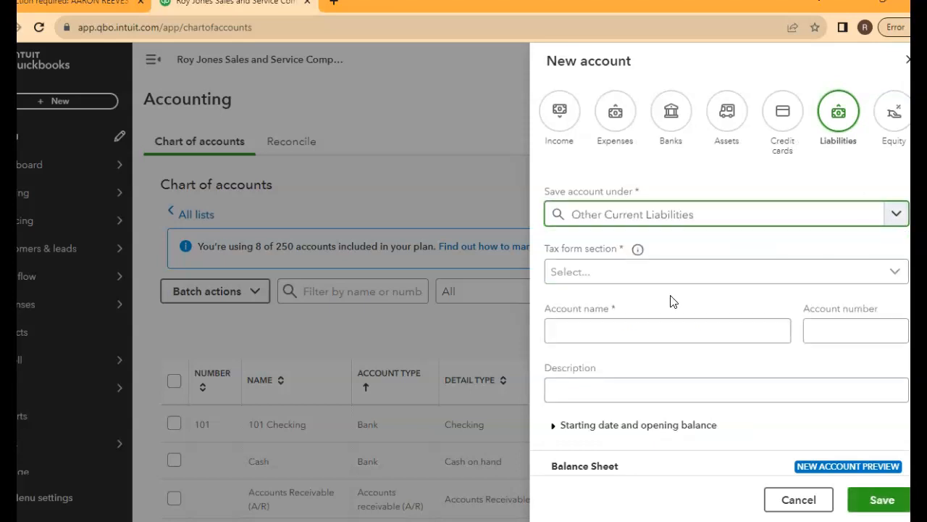
pyautogui.click(895, 273)
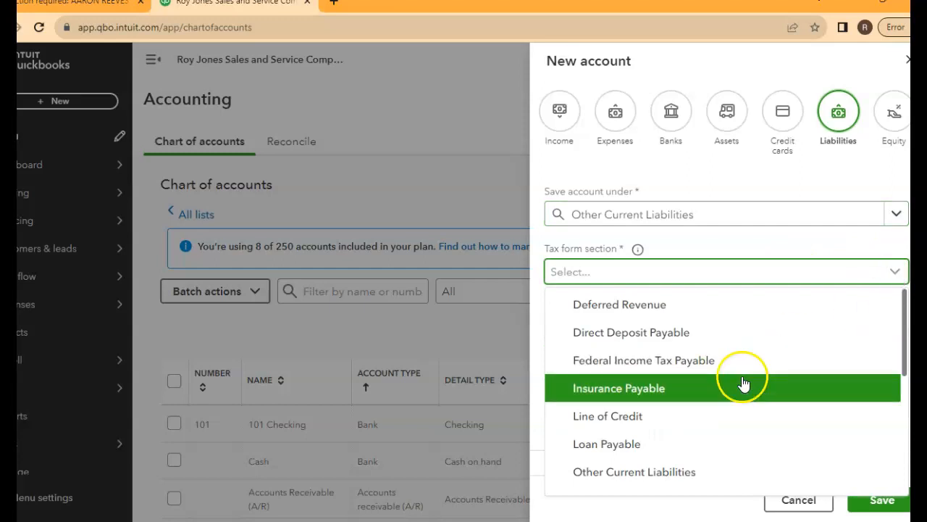
pyautogui.click(676, 471)
# Name the new liability account Loan Payable, enter its account number, and save it
pyautogui.click(617, 329)
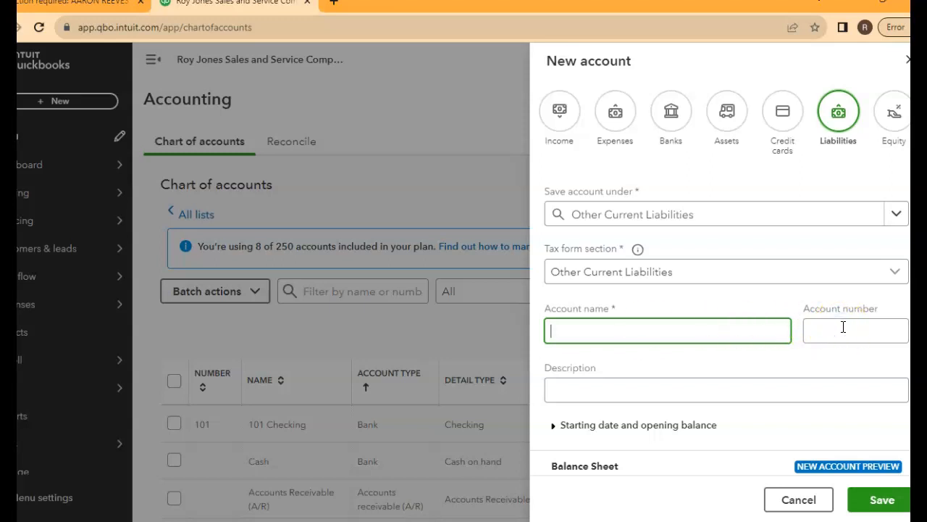
pyautogui.write('Loan Pa')
pyautogui.write('yable')
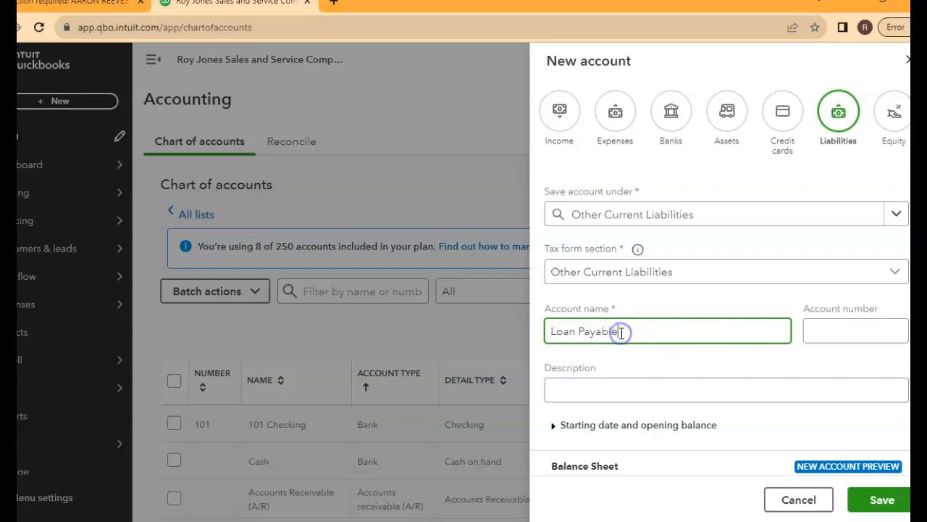
pyautogui.click(833, 331)
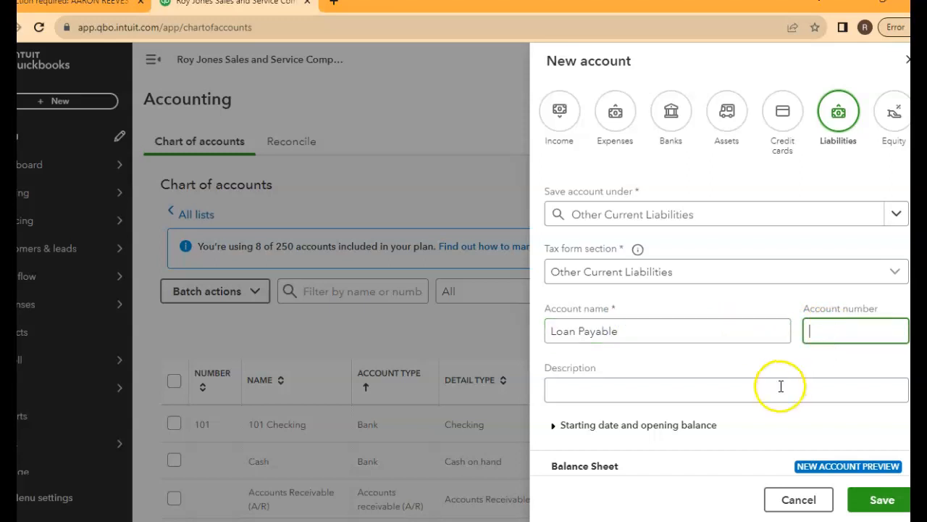
pyautogui.write('205')
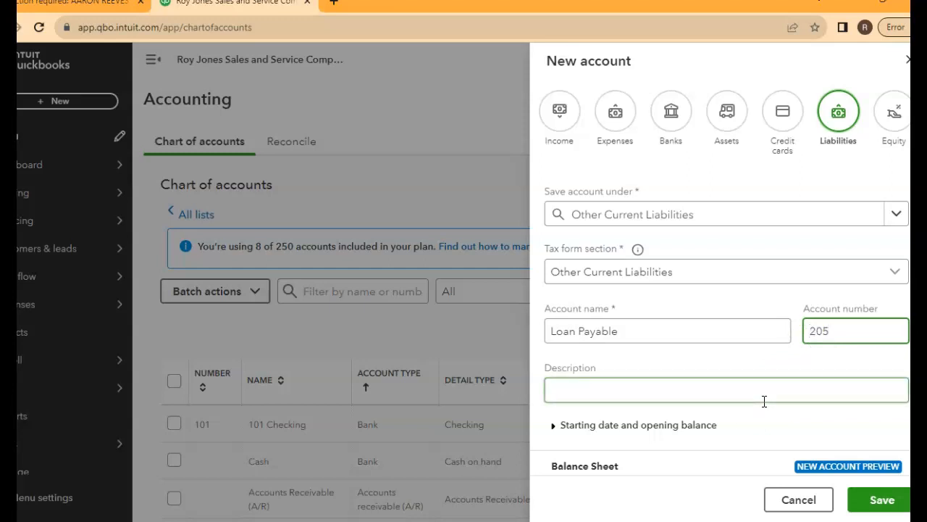
pyautogui.click(855, 497)
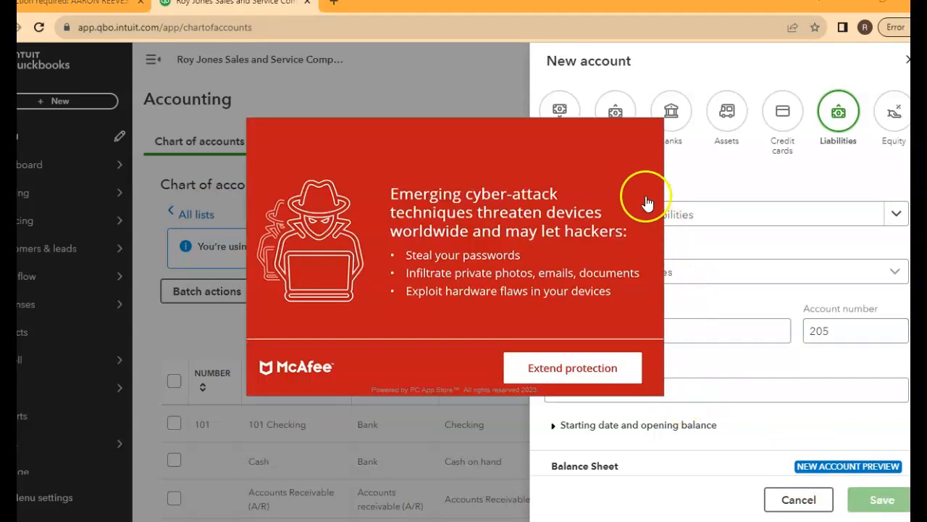
# Dismiss the McAfee advertisement pop-up and its discount offer covering the chart of accounts
pyautogui.click(639, 135)
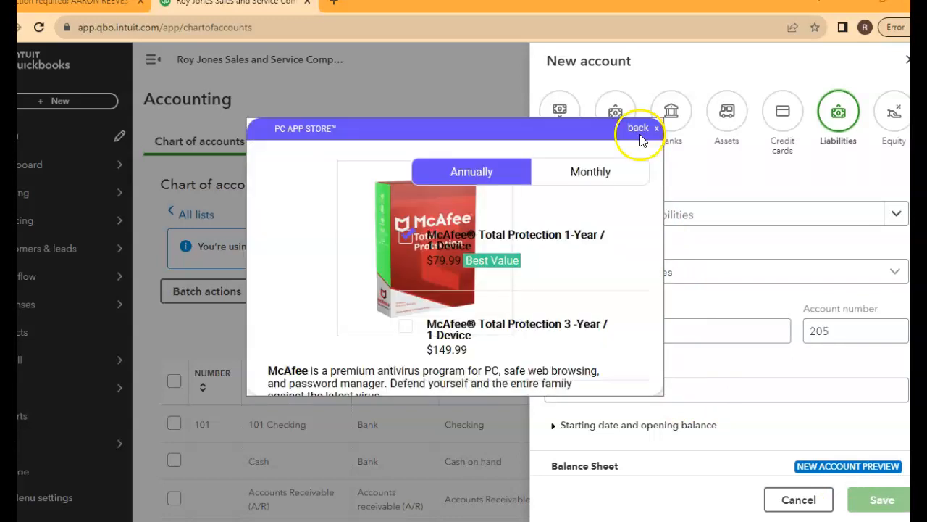
pyautogui.click(656, 129)
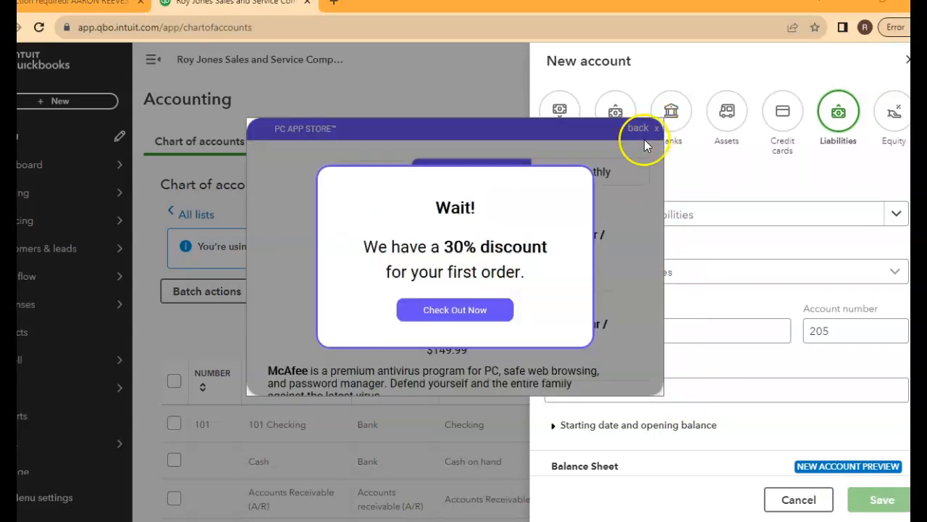
pyautogui.click(467, 310)
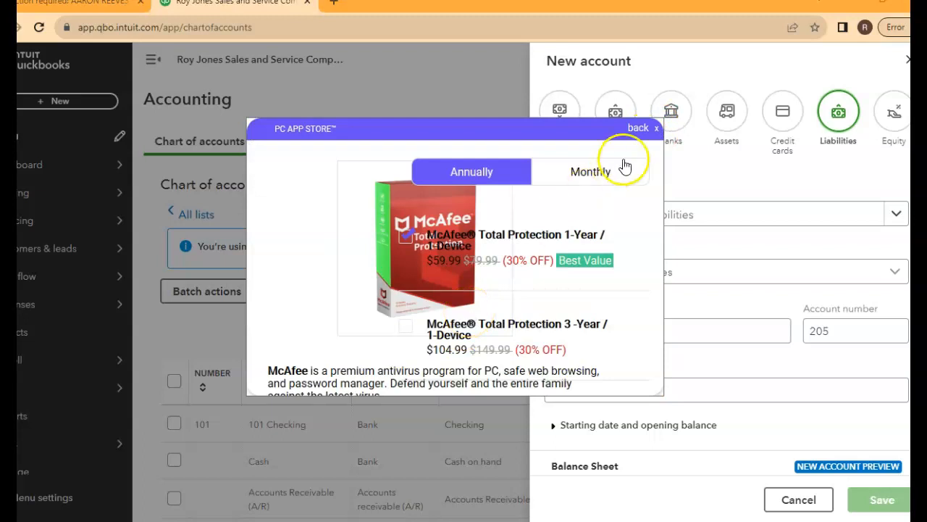
pyautogui.click(656, 128)
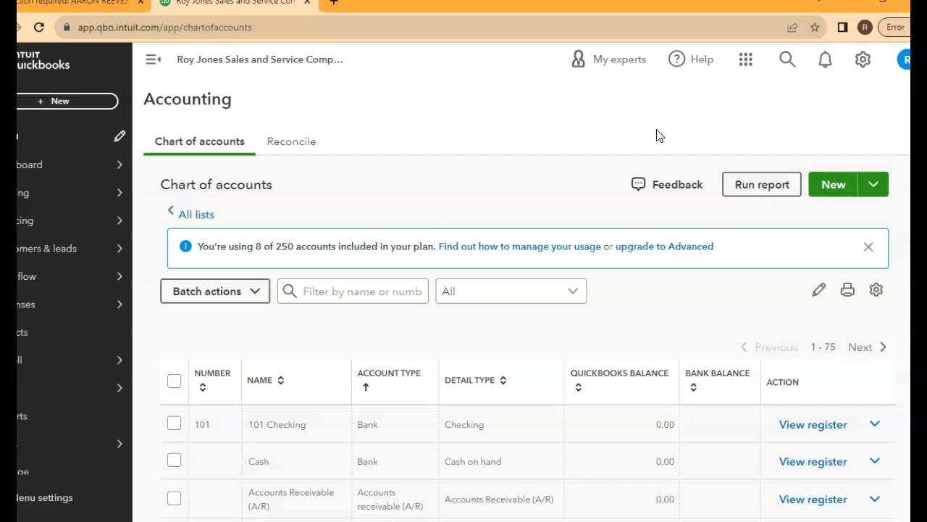
# Run the Account List report from the chart of accounts and export it to PDF
pyautogui.click(743, 187)
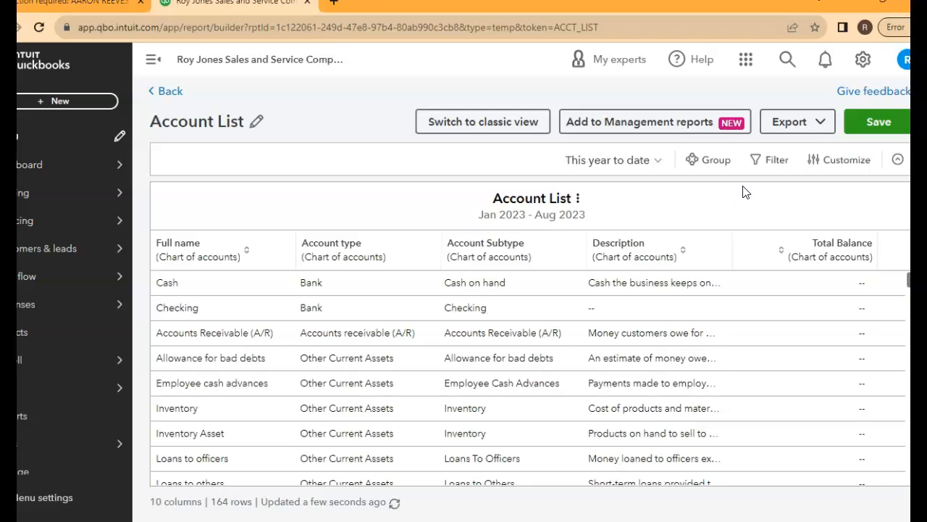
pyautogui.click(775, 122)
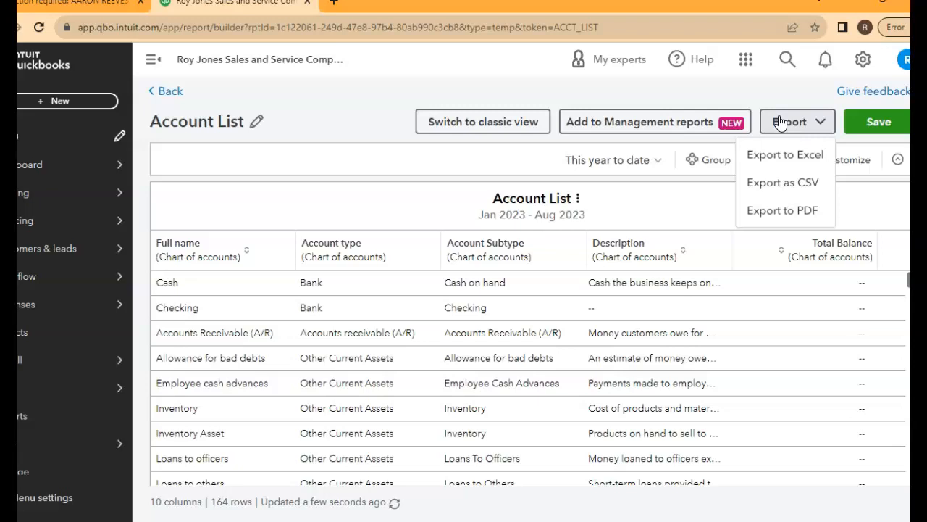
pyautogui.click(768, 209)
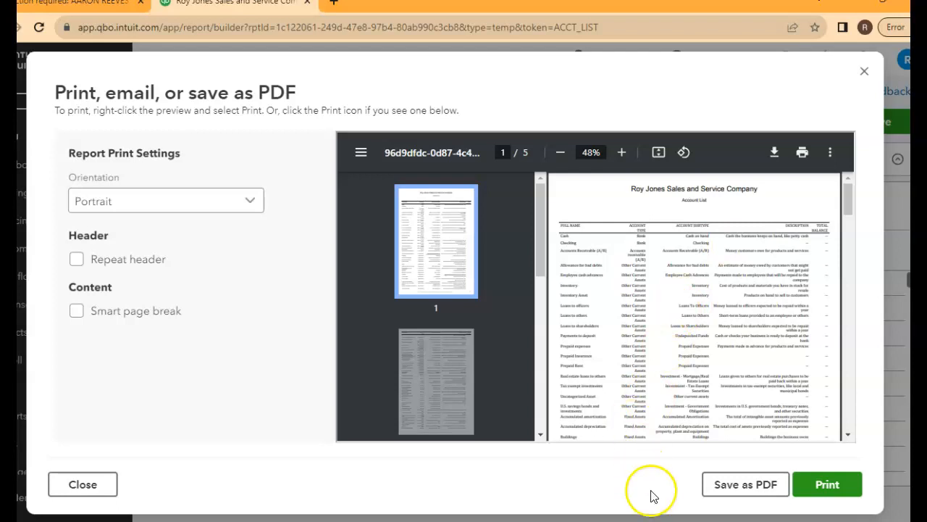
# Save the previewed Account List report as a PDF file and dismiss the browser's downloads notice
pyautogui.click(729, 490)
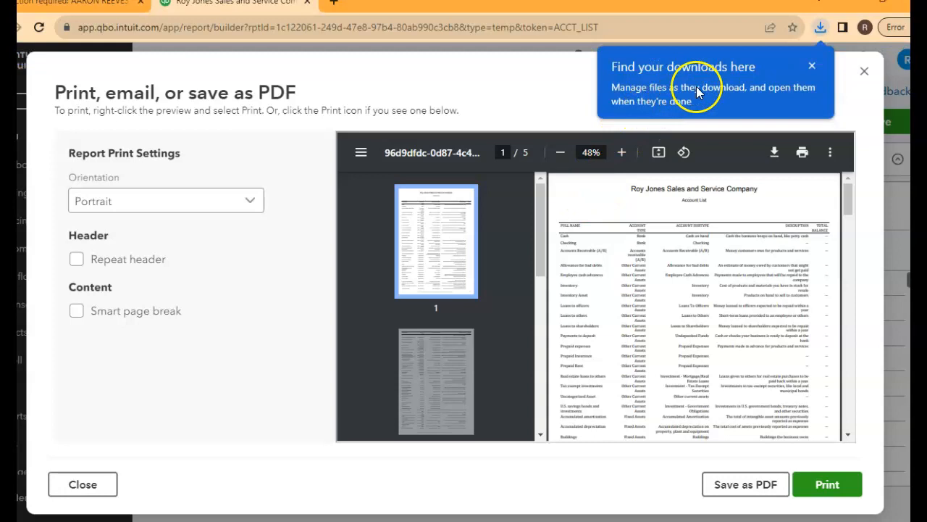
pyautogui.click(702, 65)
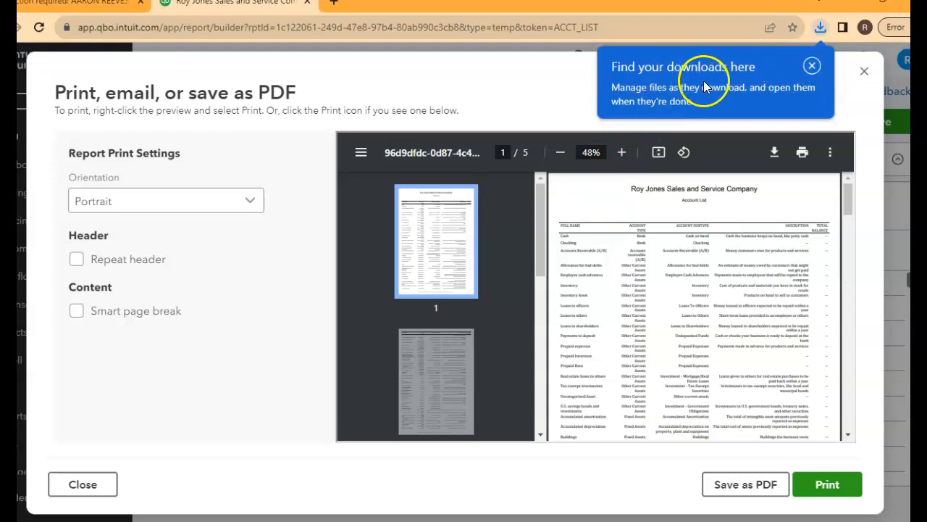
pyautogui.click(810, 66)
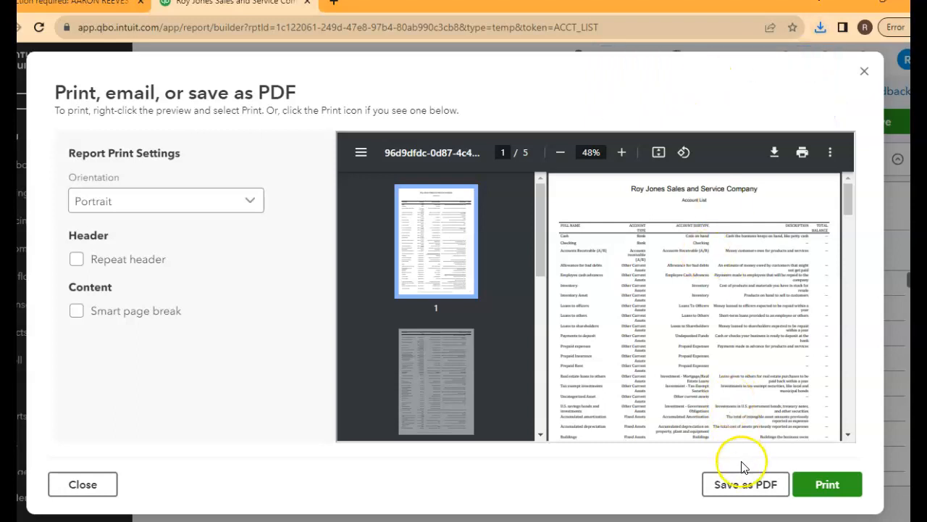
# Download and open the Account List PDF, and save a copy in Downloads as Chapter 2 Chart of Accounts
pyautogui.click(742, 487)
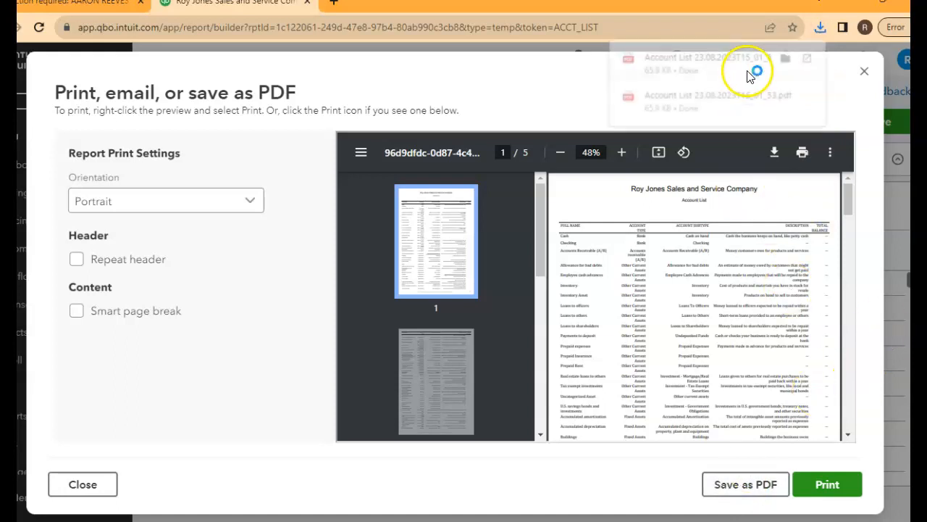
pyautogui.click(686, 106)
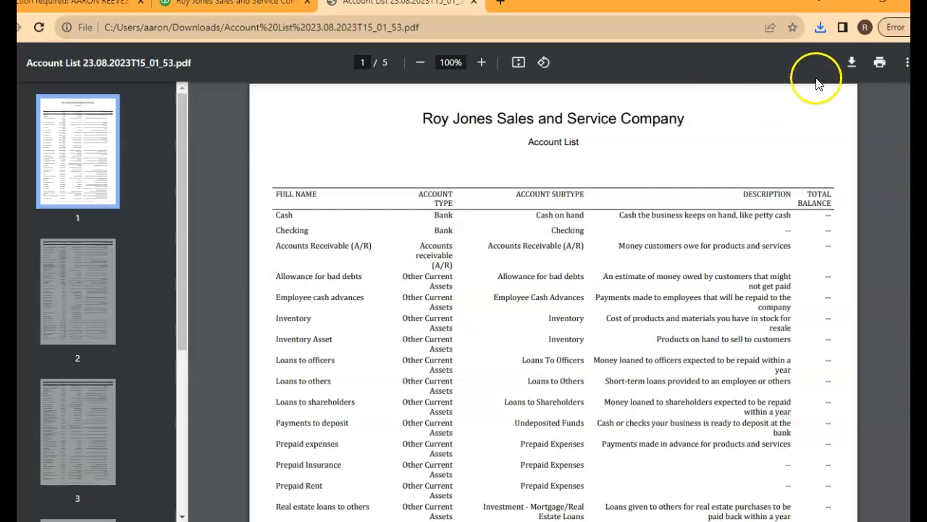
pyautogui.click(850, 64)
pyautogui.click(851, 63)
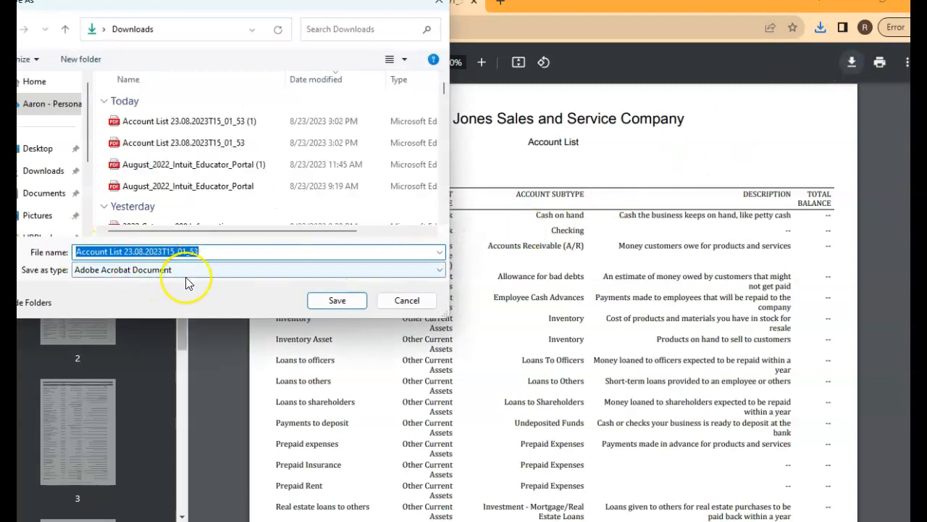
pyautogui.write('C')
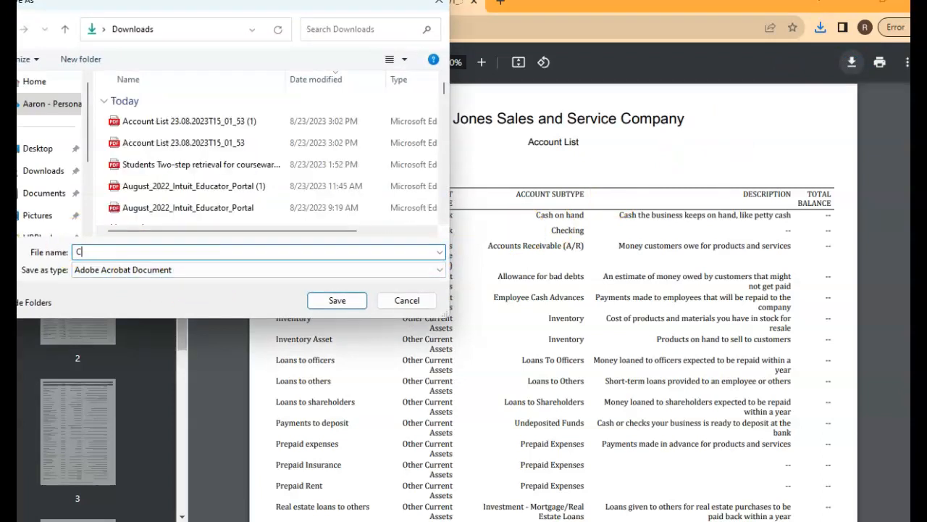
pyautogui.write('hapter 2')
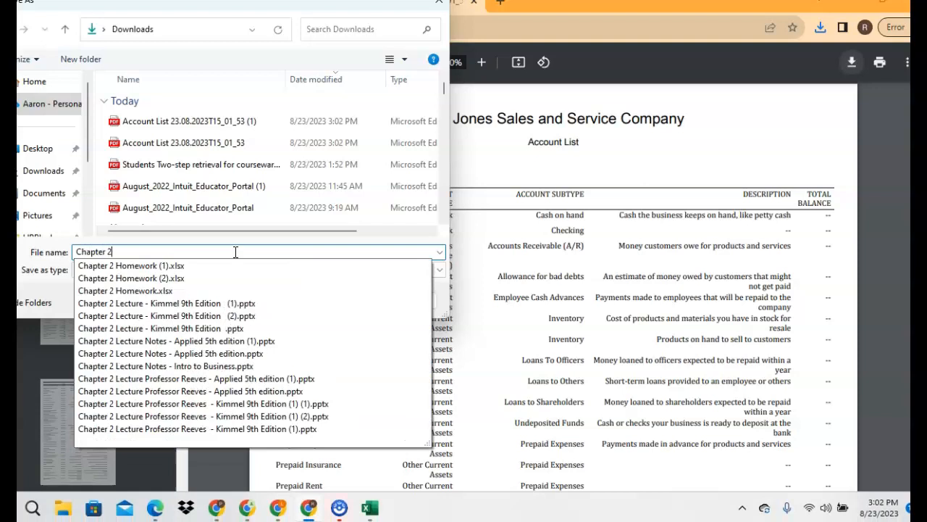
pyautogui.write(' Chart of Accounts')
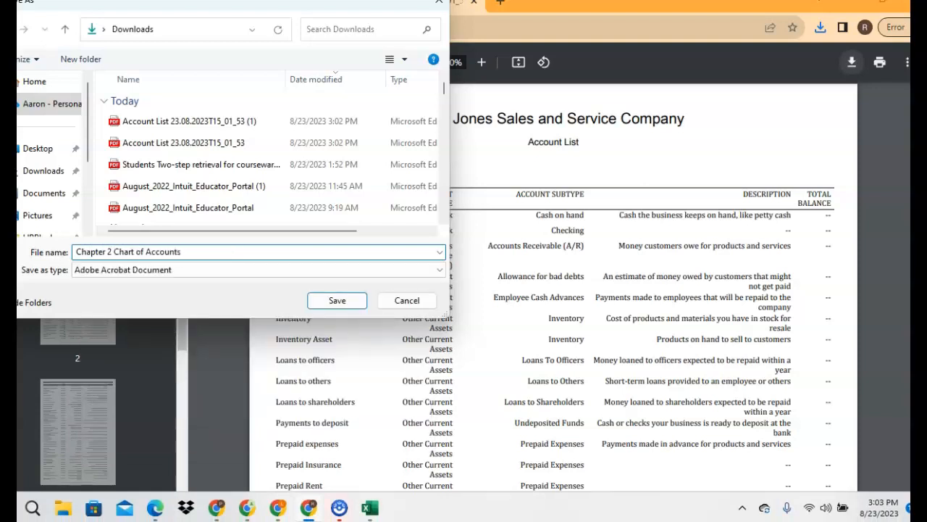
pyautogui.click(311, 298)
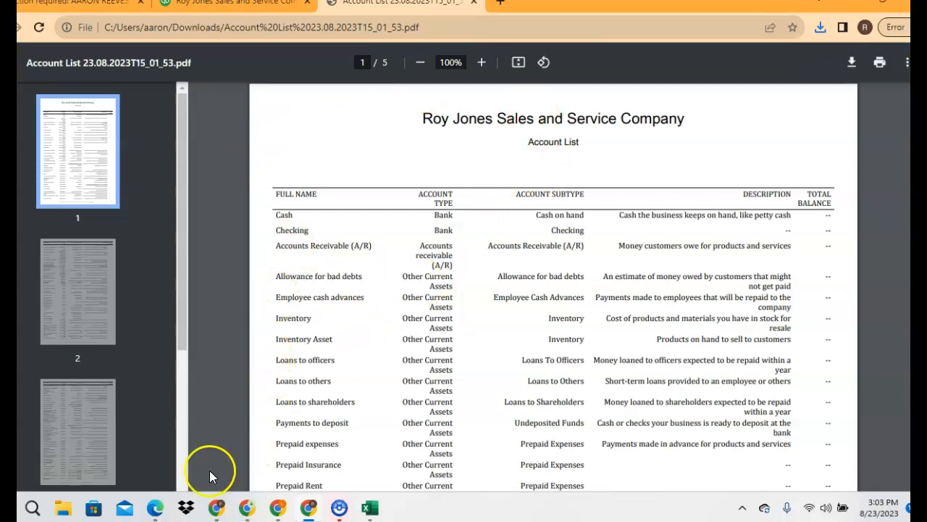
# Switch to Edge to view the ACC 120 FALL 2023 class in the Intuit Education Portal, and return to Chrome
pyautogui.click(155, 508)
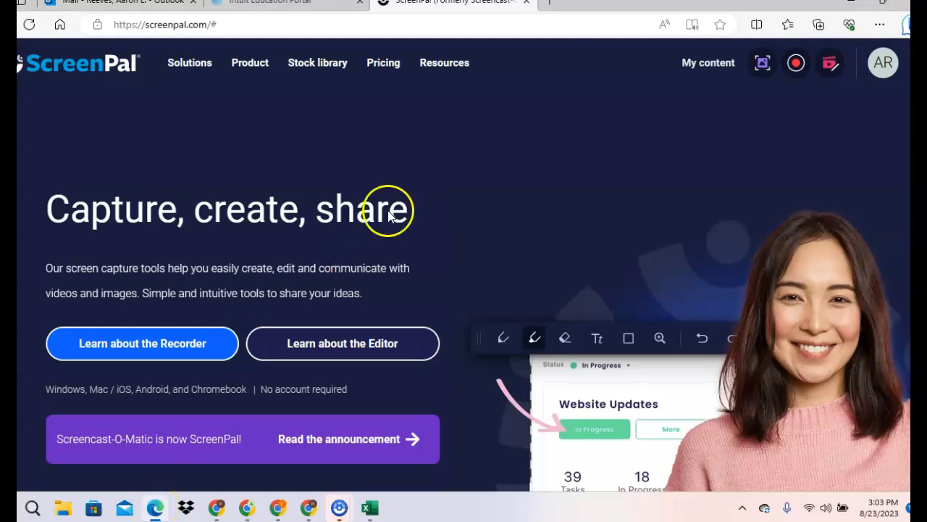
pyautogui.click(246, 4)
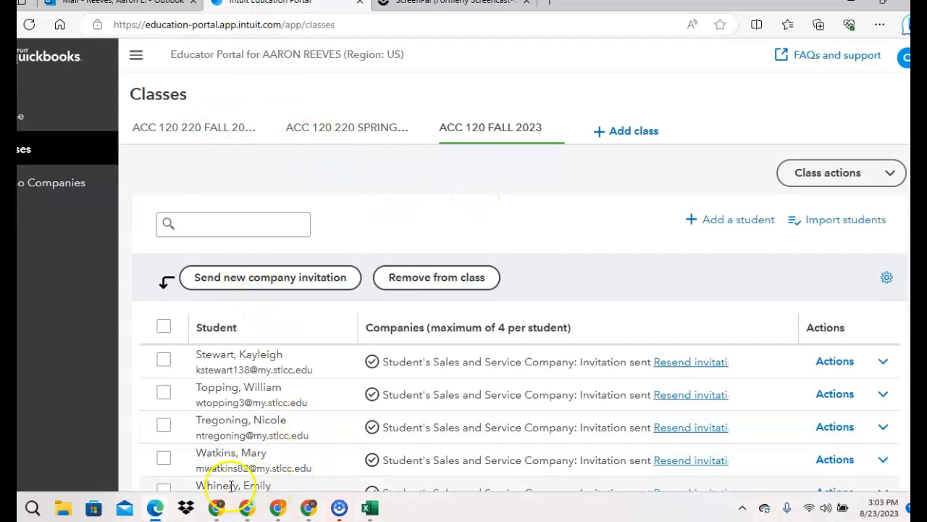
pyautogui.click(155, 507)
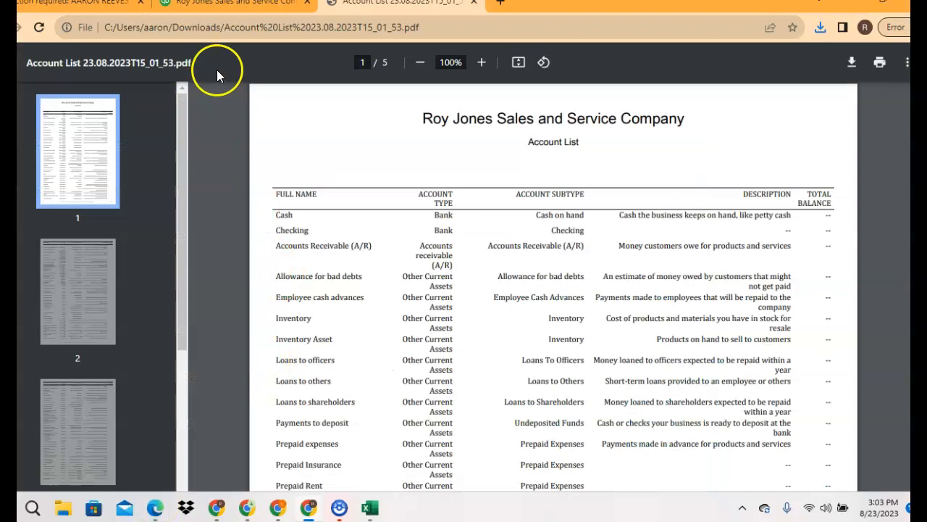
# Return from the PDF to the Account List report in QuickBooks and close its print, email, or save as PDF dialog
pyautogui.click(234, 11)
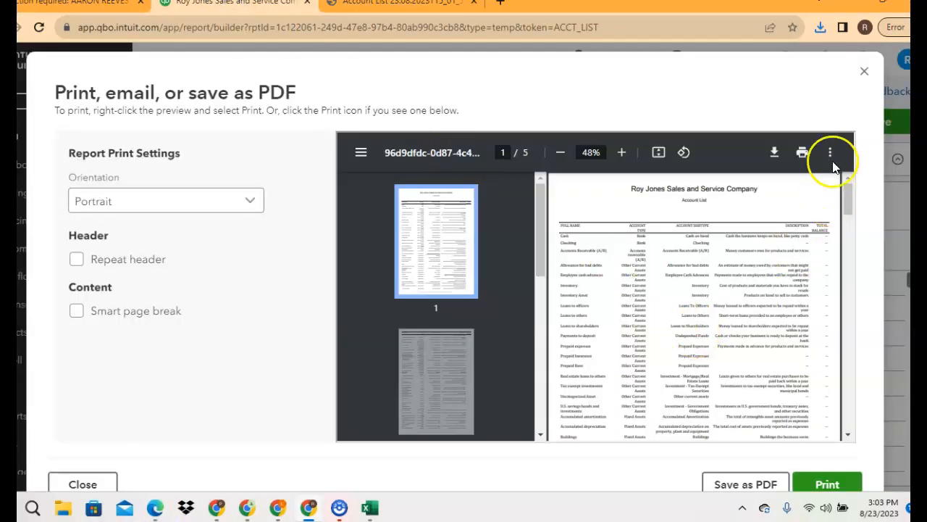
pyautogui.click(865, 76)
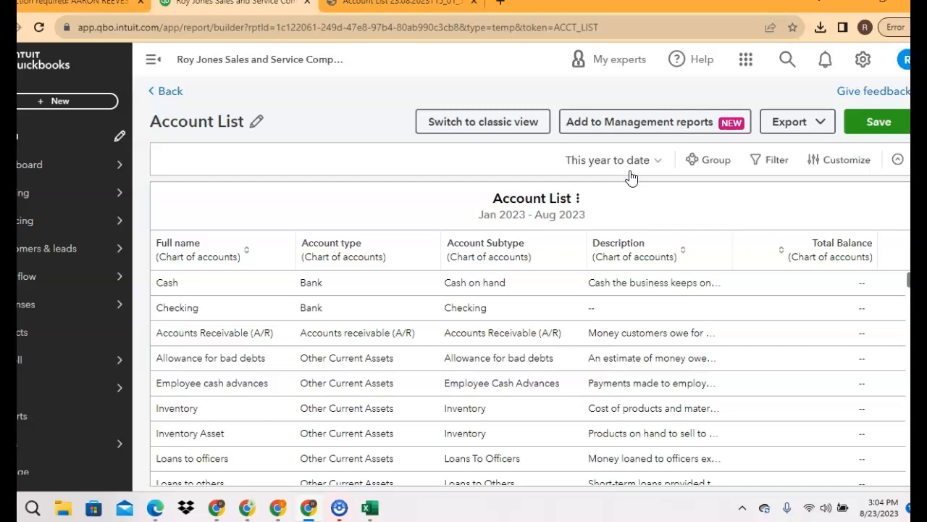
# Try to open the company's Audit Log, and retry it once from the page that loads
pyautogui.click(862, 61)
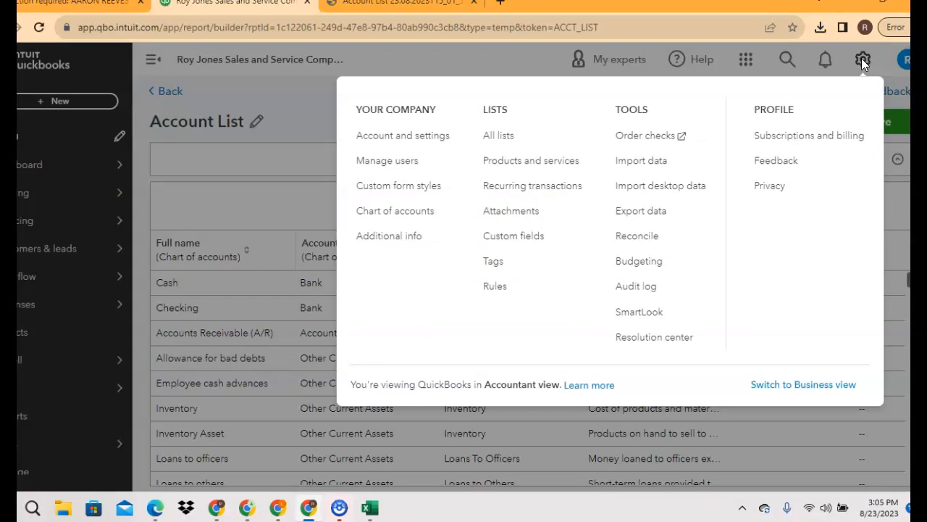
pyautogui.click(625, 292)
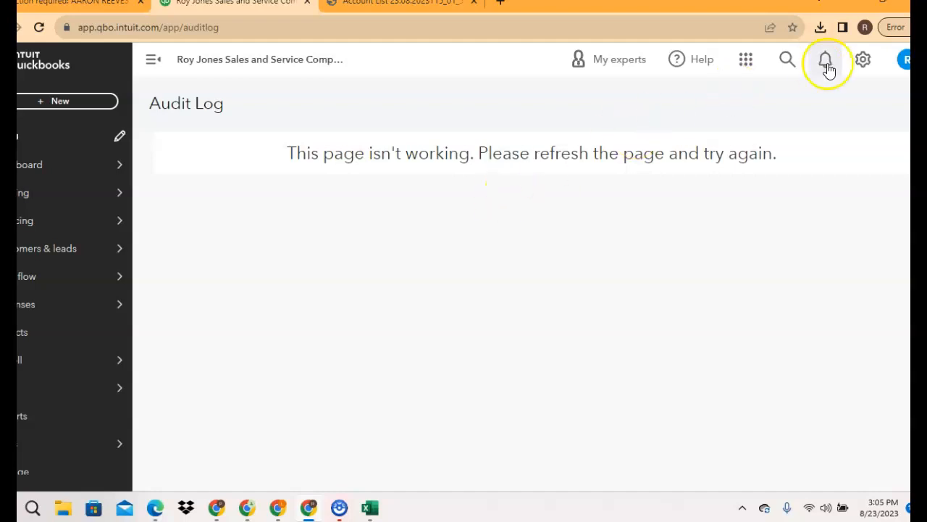
pyautogui.click(863, 60)
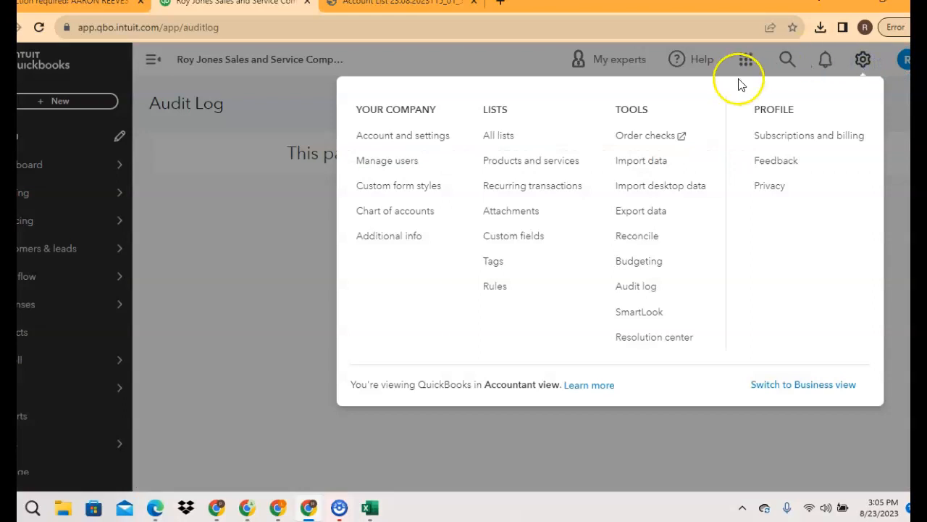
pyautogui.click(631, 289)
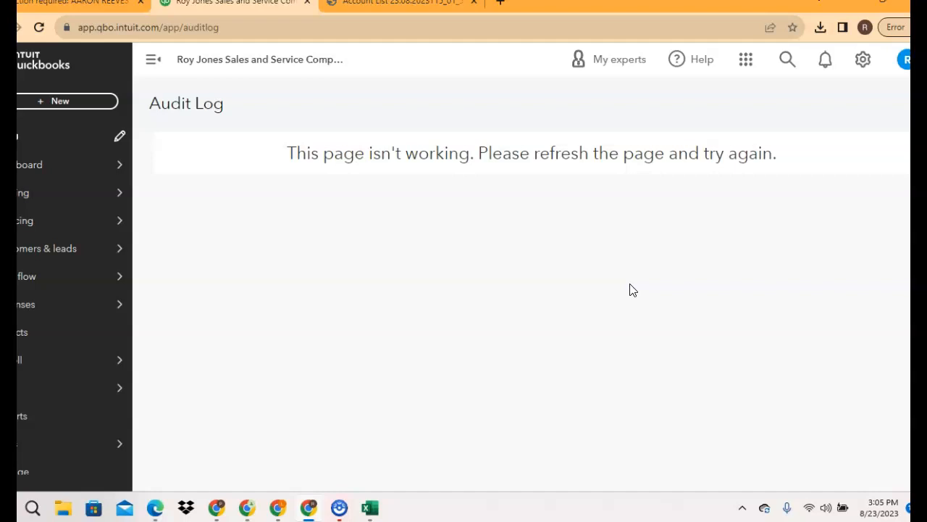
# Go back to the dashboard's business overview and open the Audit Log from there
pyautogui.moveTo(83, 196)
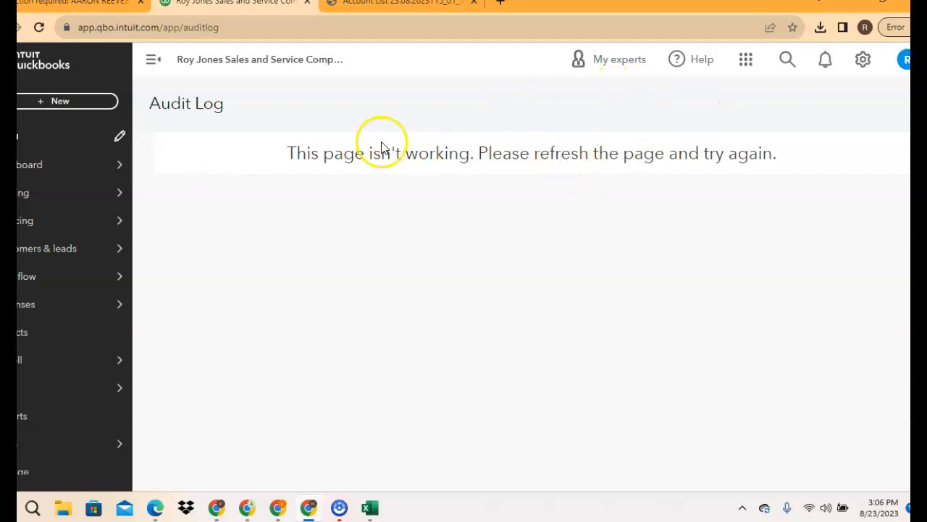
pyautogui.click(80, 165)
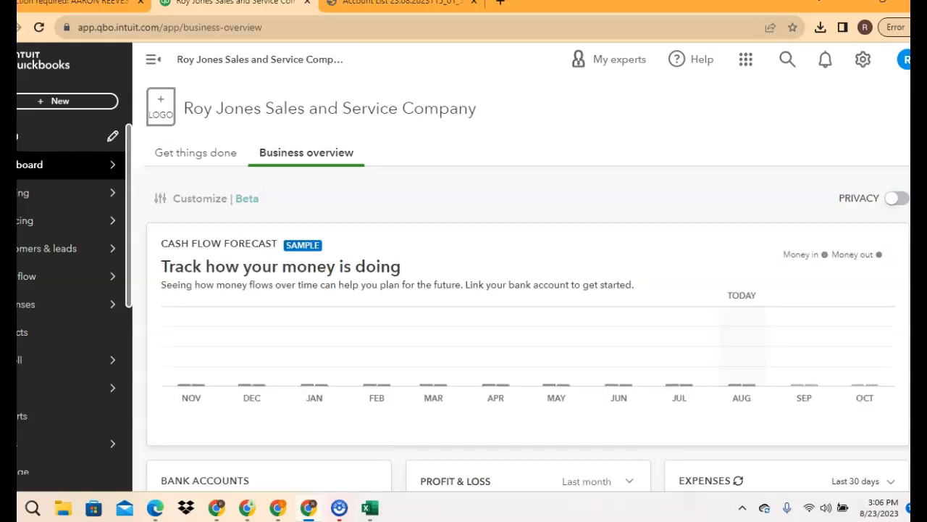
pyautogui.moveTo(56, 162)
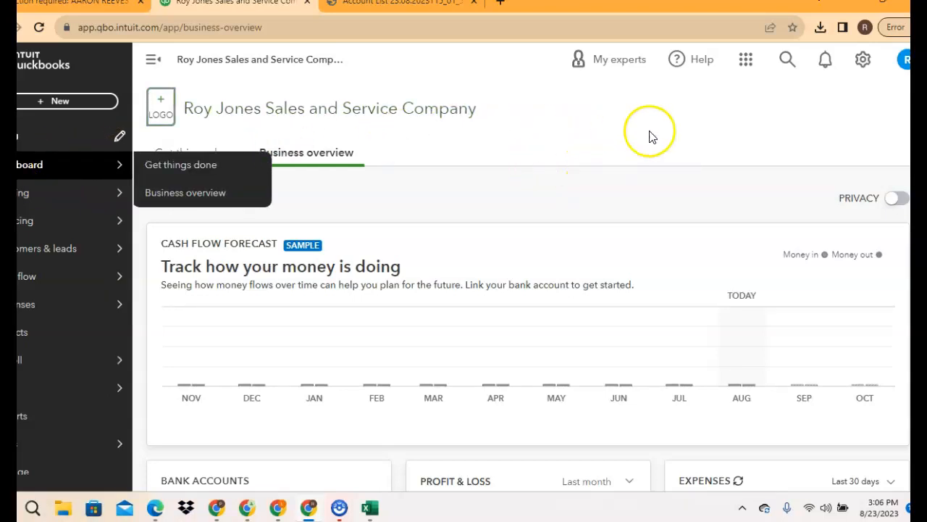
pyautogui.click(861, 61)
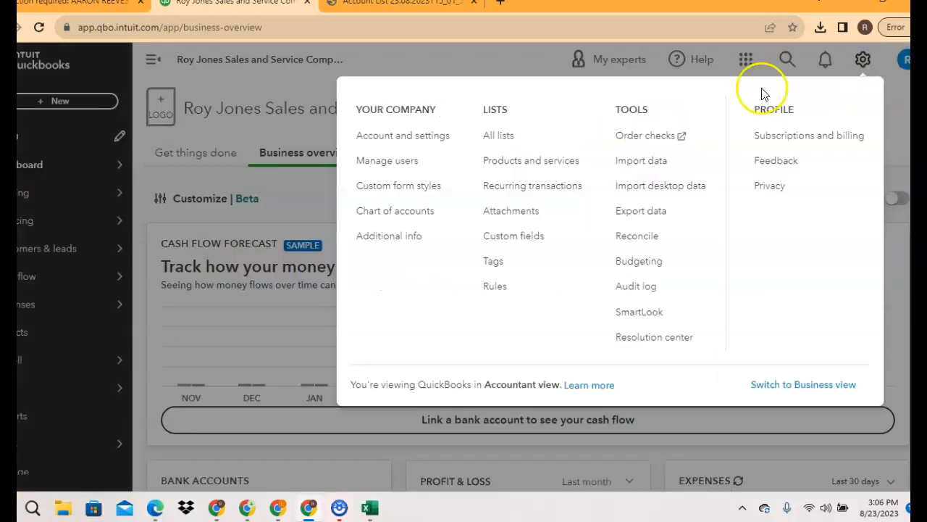
pyautogui.click(622, 287)
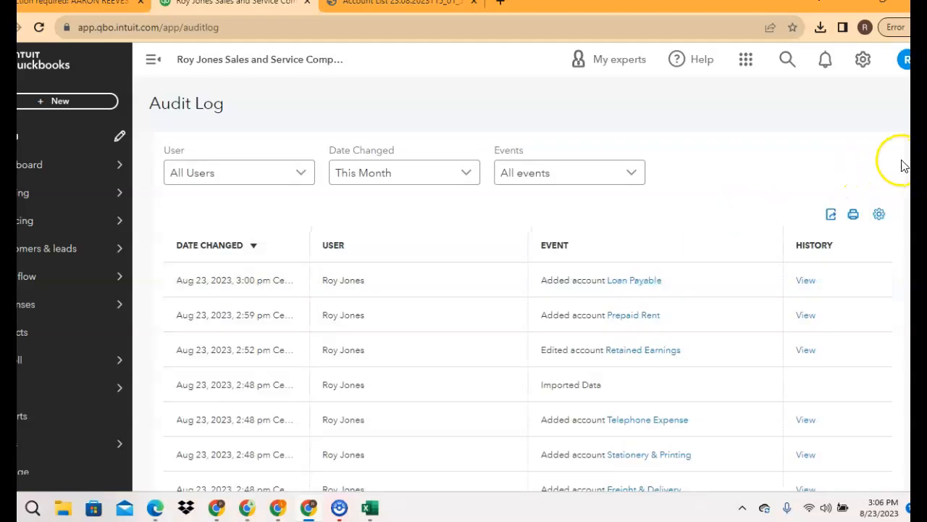
# Examine the Audit Log's date, user and event entries for this month's account additions, edits and settings changes
pyautogui.scroll(-2, 526, 286)
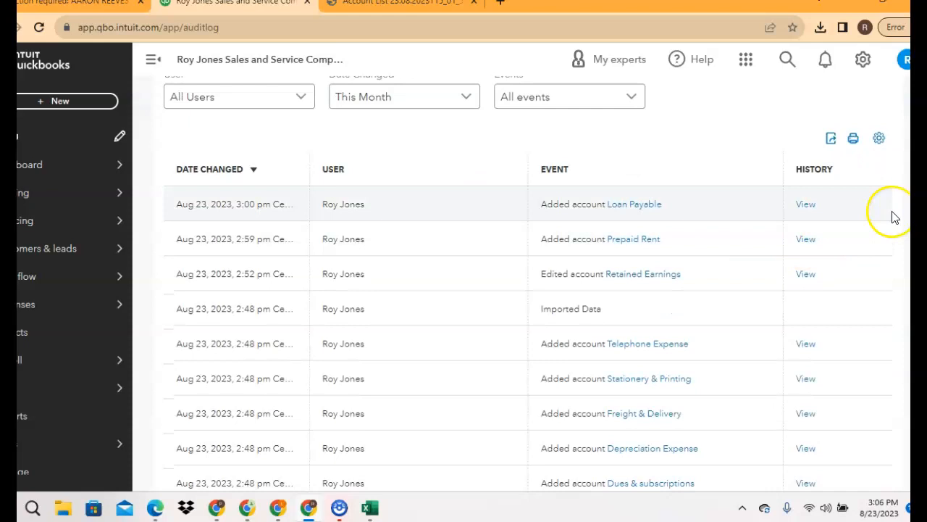
pyautogui.scroll(-3, 528, 281)
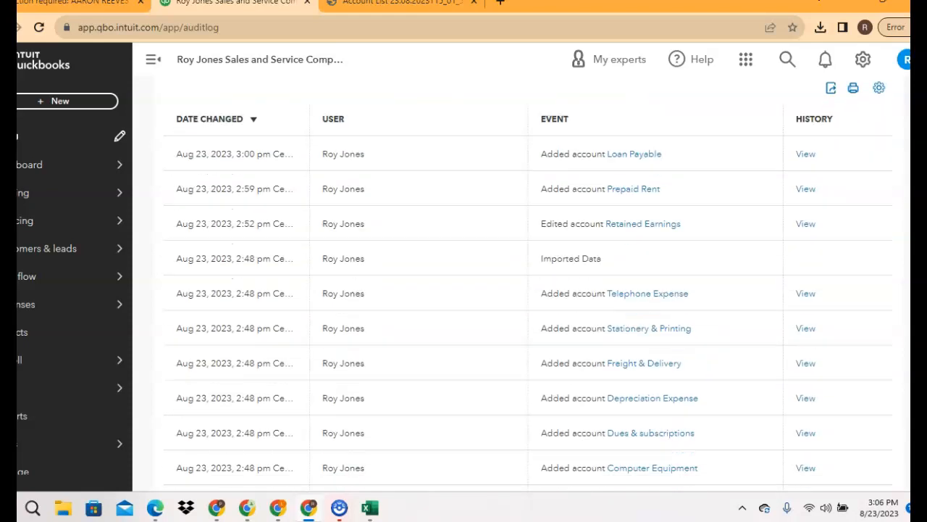
pyautogui.scroll(-2, 528, 288)
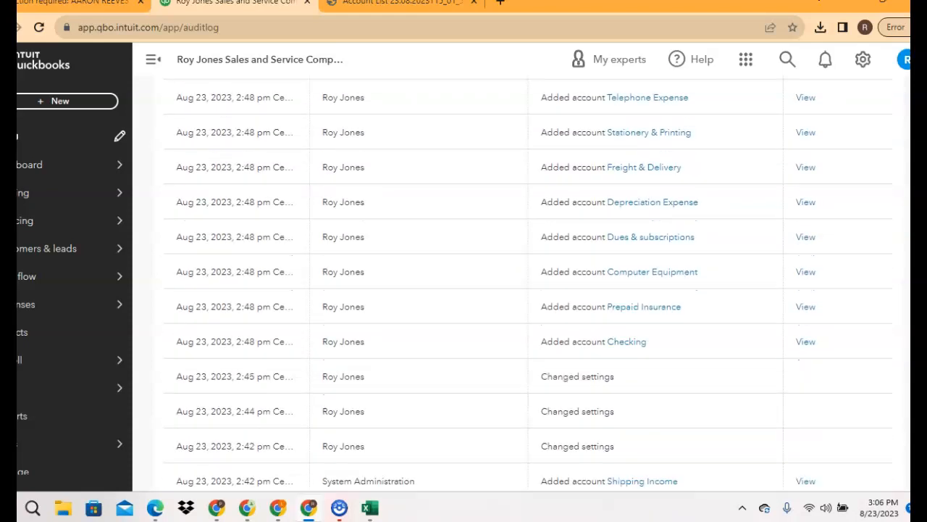
pyautogui.scroll(-2, 528, 279)
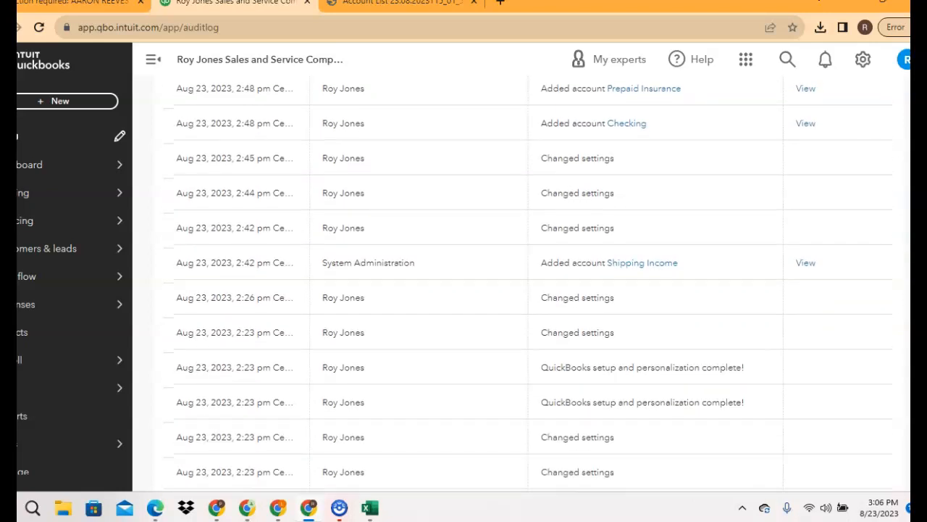
pyautogui.scroll(-2, 528, 283)
pyautogui.scroll(-3, 528, 282)
pyautogui.scroll(-3, 528, 282)
pyautogui.scroll(-2, 528, 283)
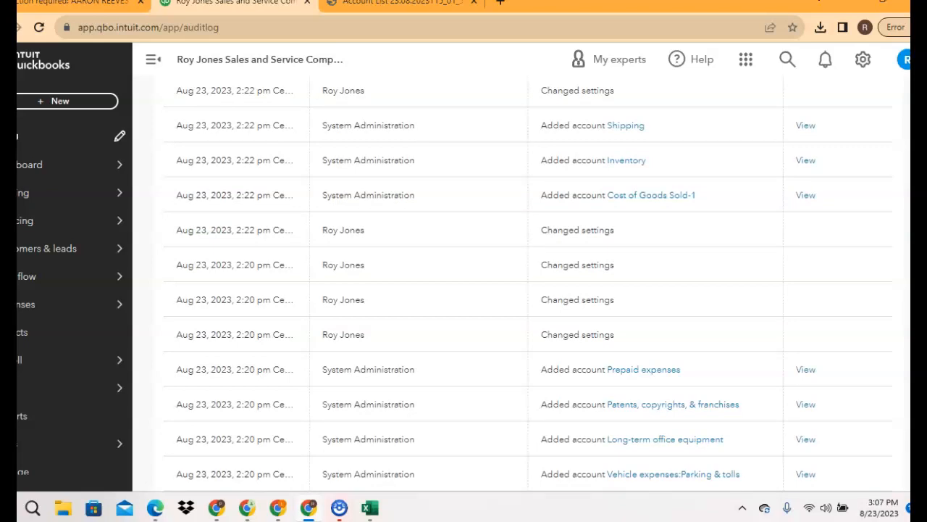
pyautogui.scroll(-1, 528, 283)
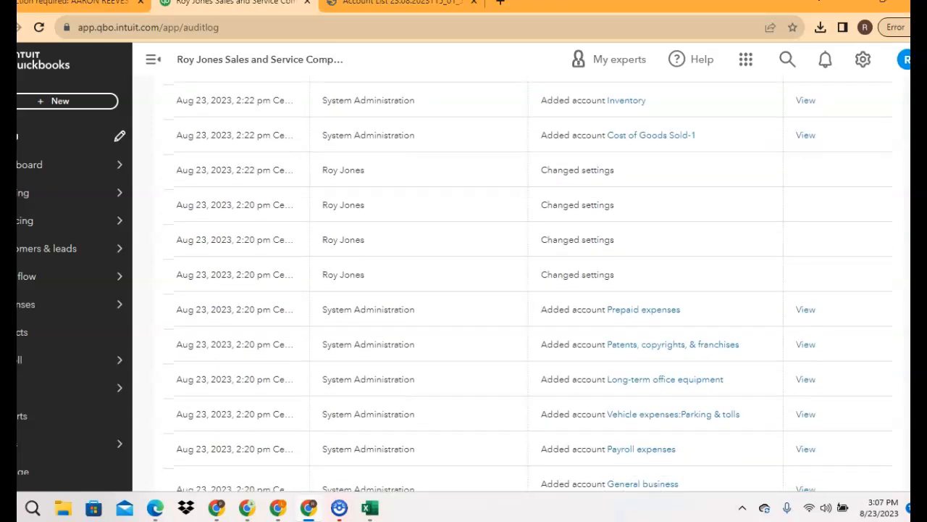
pyautogui.scroll(-2, 528, 282)
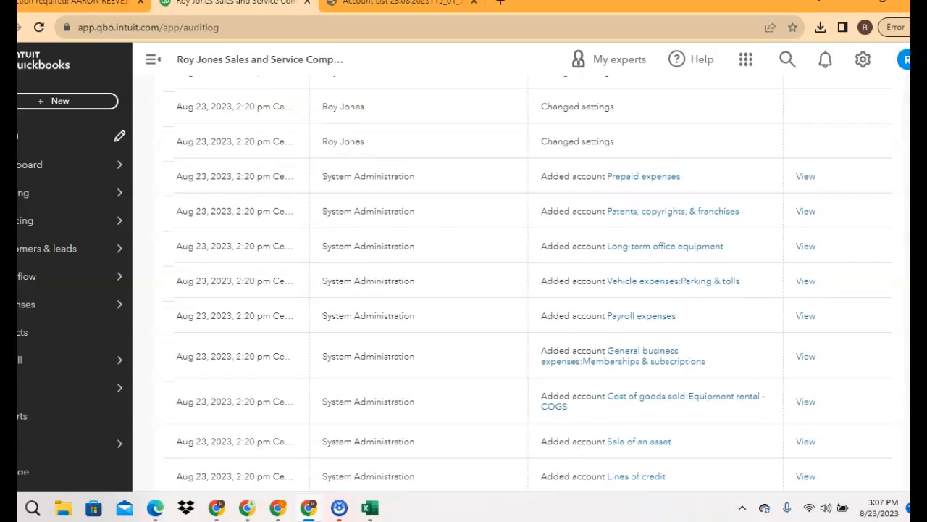
pyautogui.scroll(-1, 528, 282)
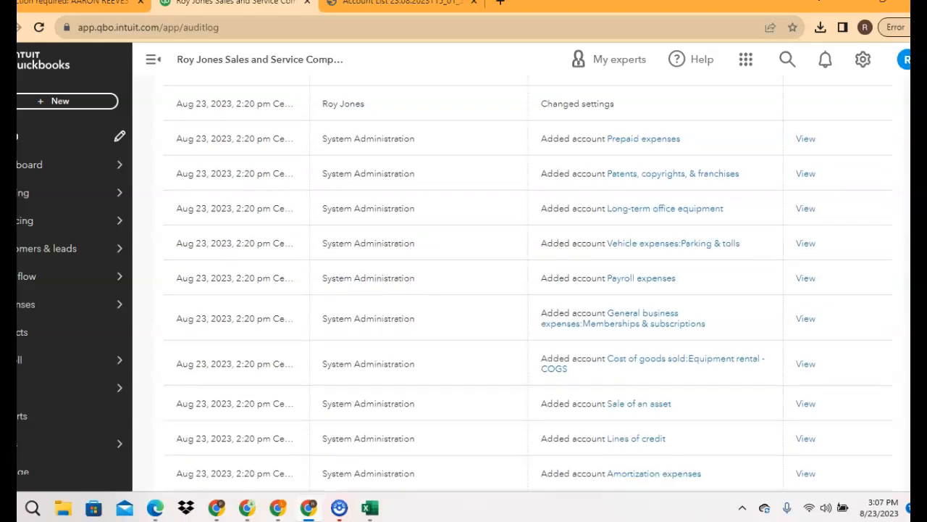
pyautogui.scroll(-1, 528, 282)
pyautogui.scroll(-1, 528, 282)
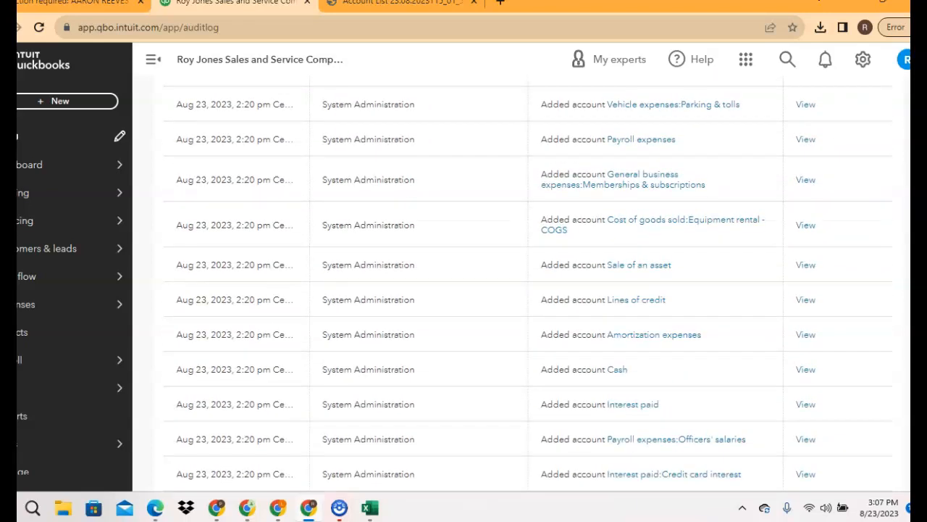
pyautogui.scroll(20, 528, 283)
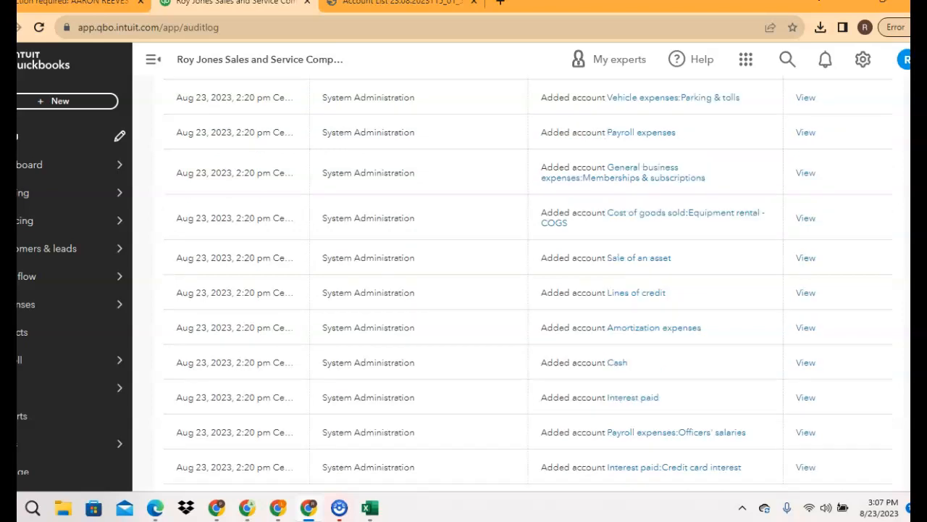
pyautogui.scroll(2, 528, 282)
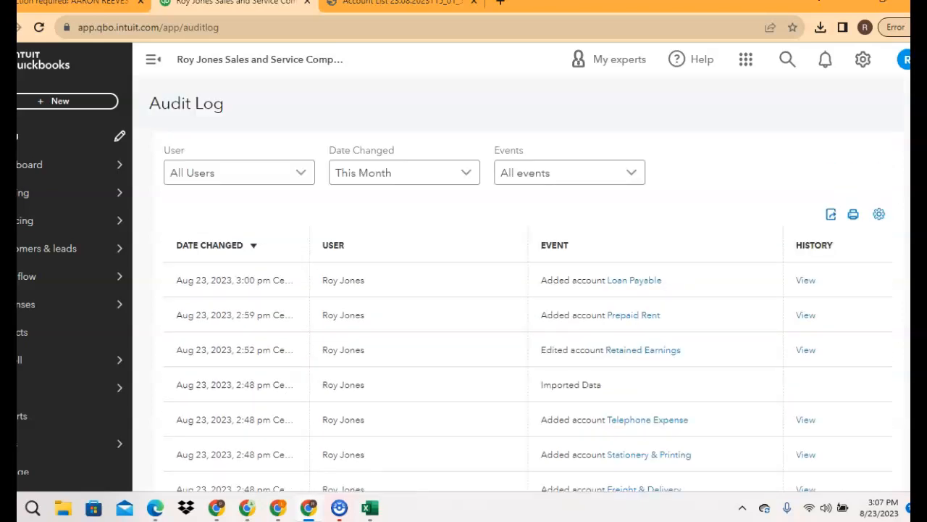